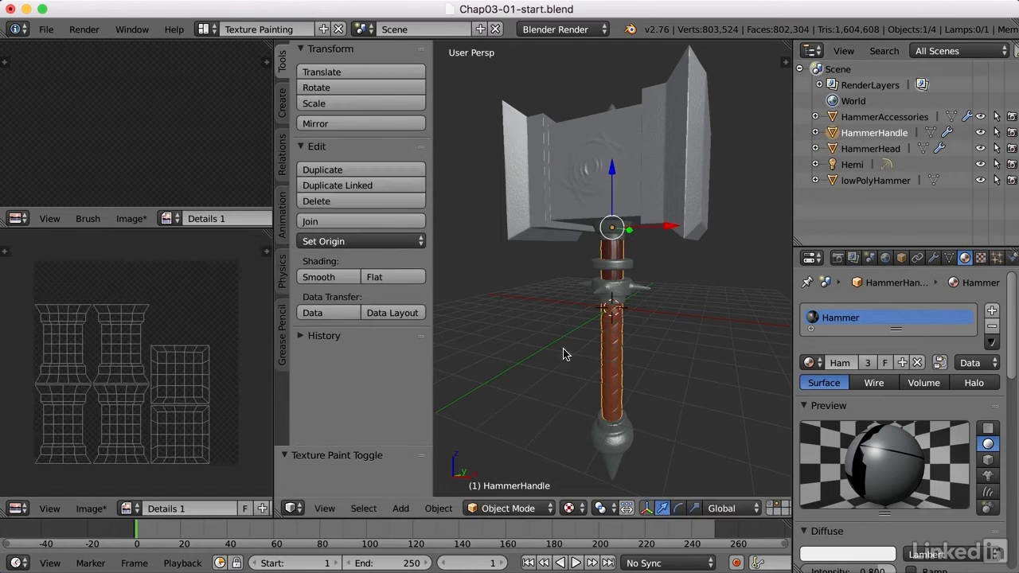
- Put the handle in Texture Paint with hammer 1.png as the reference image, framed to fill the view
left_click(530, 510)
left_click(514, 402)
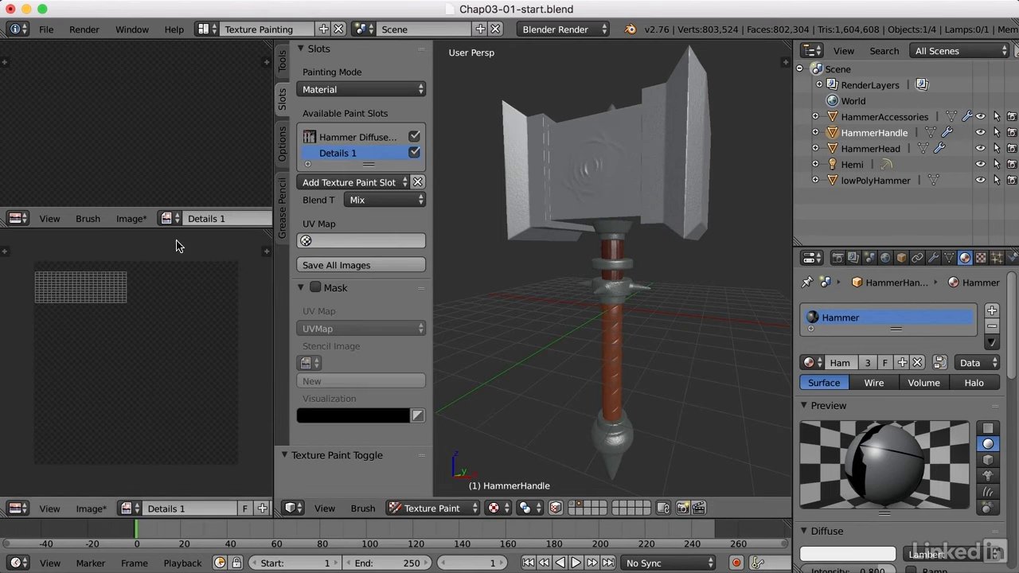
left_click(169, 218)
left_click(229, 259)
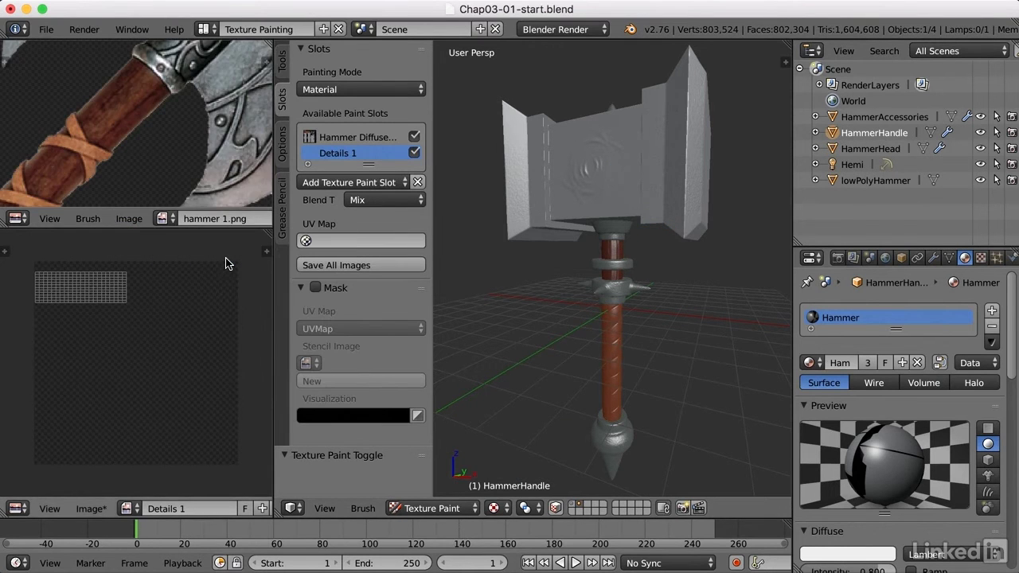
key("KP_Decimal")
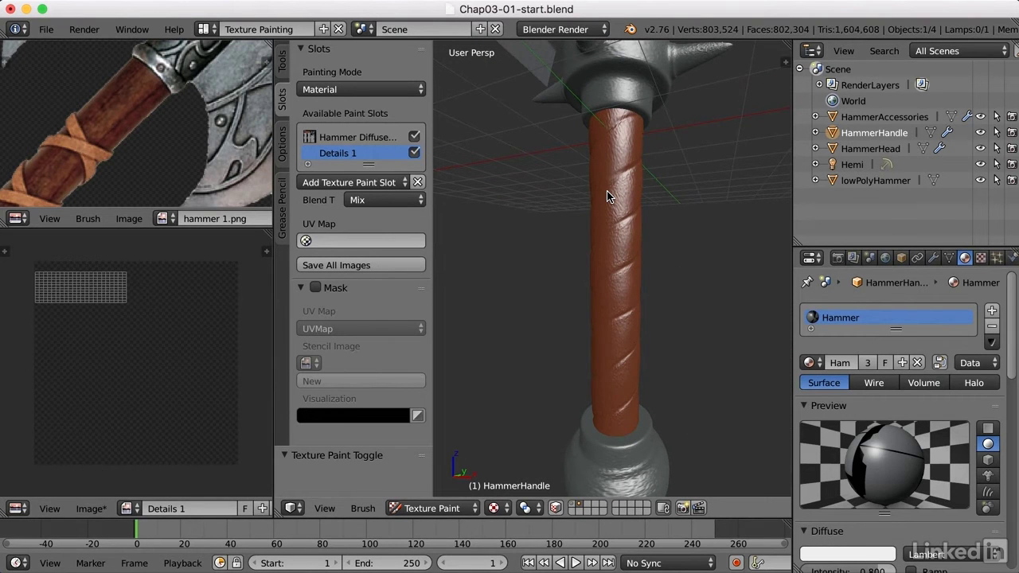
left_click(281, 62)
left_click(355, 158)
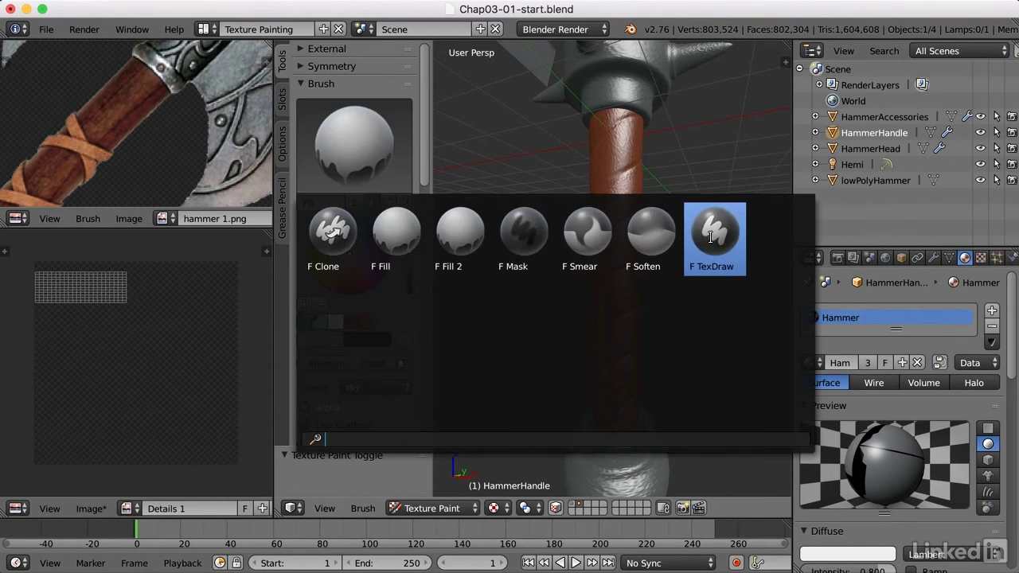
- Choose the TexDraw brush and sample the handle's dark brown from the hammer 1.png photo
left_click(711, 236)
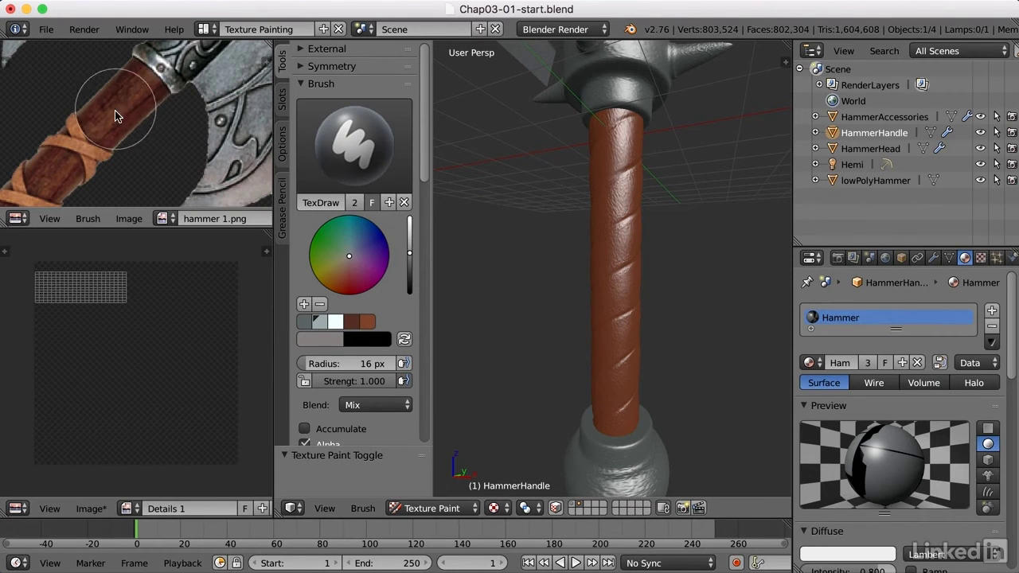
key("s")
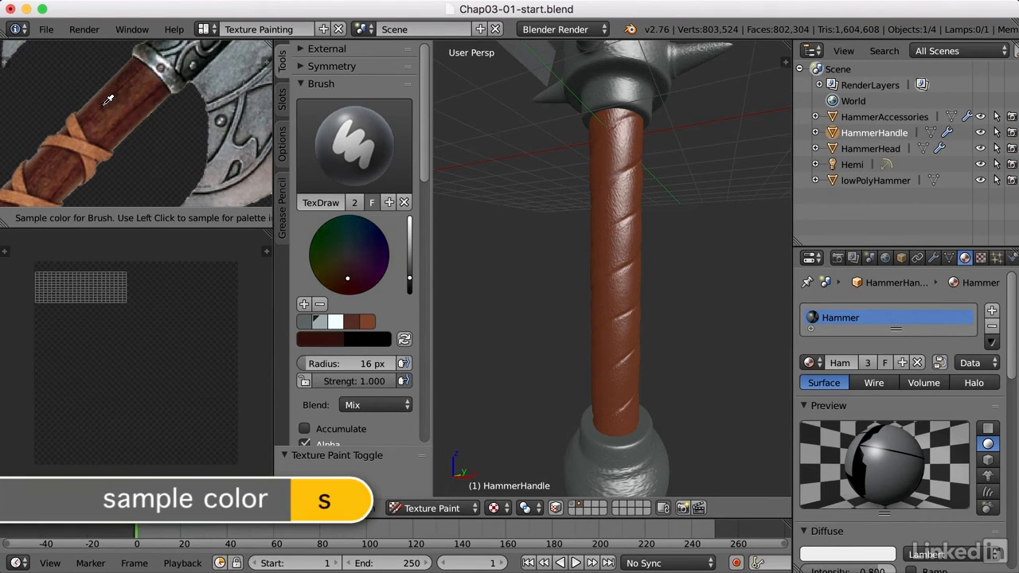
left_click(210, 112)
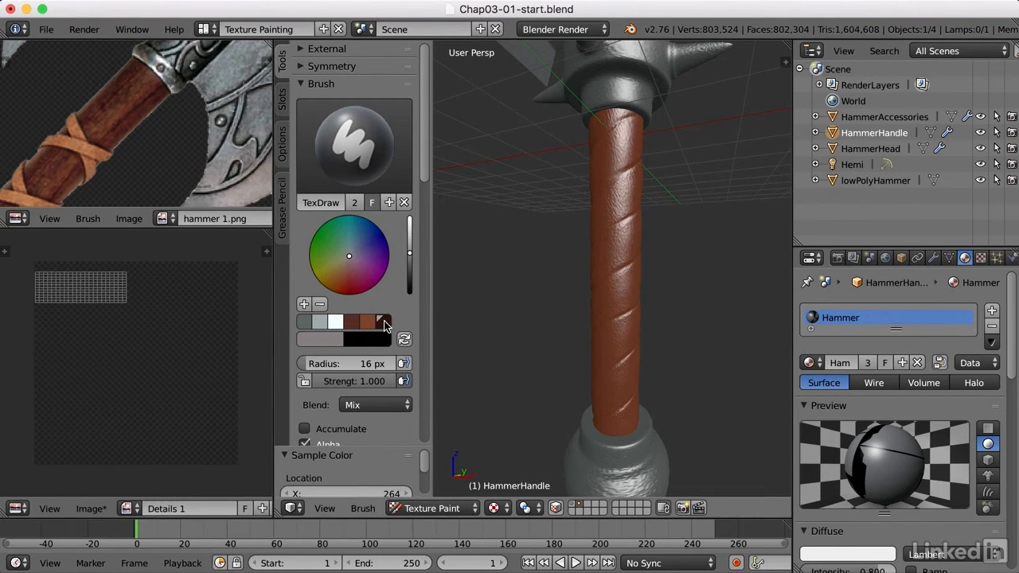
left_click(382, 322)
mouse_move(626, 228)
middle_mouse_down("ctrl")
mouse_move(635, 251)
mouse_move(602, 200)
middle_mouse_up("ctrl")
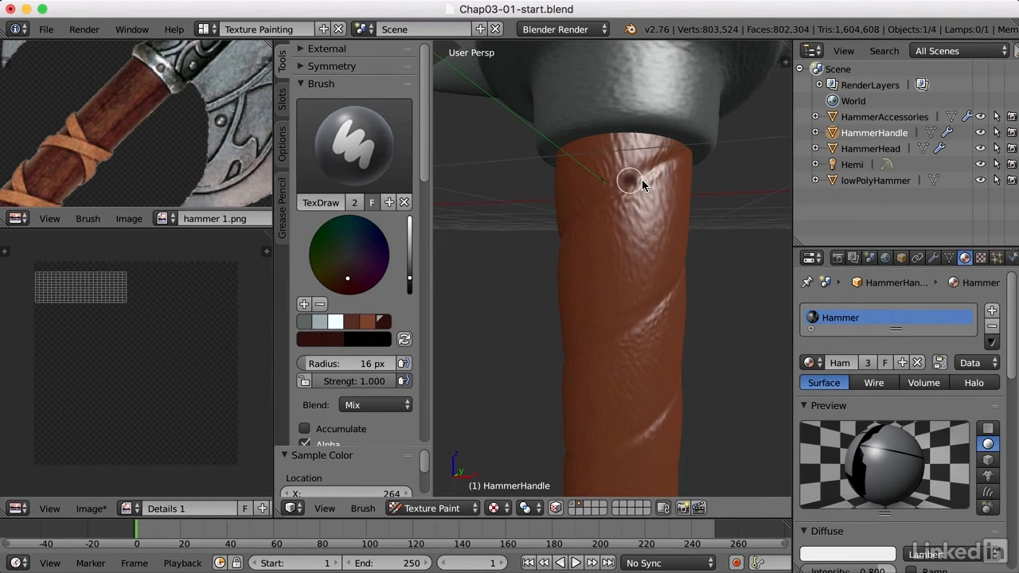
- Set the brush radius to 13 px and strength to 0.432
key("f")
left_click(643, 181)
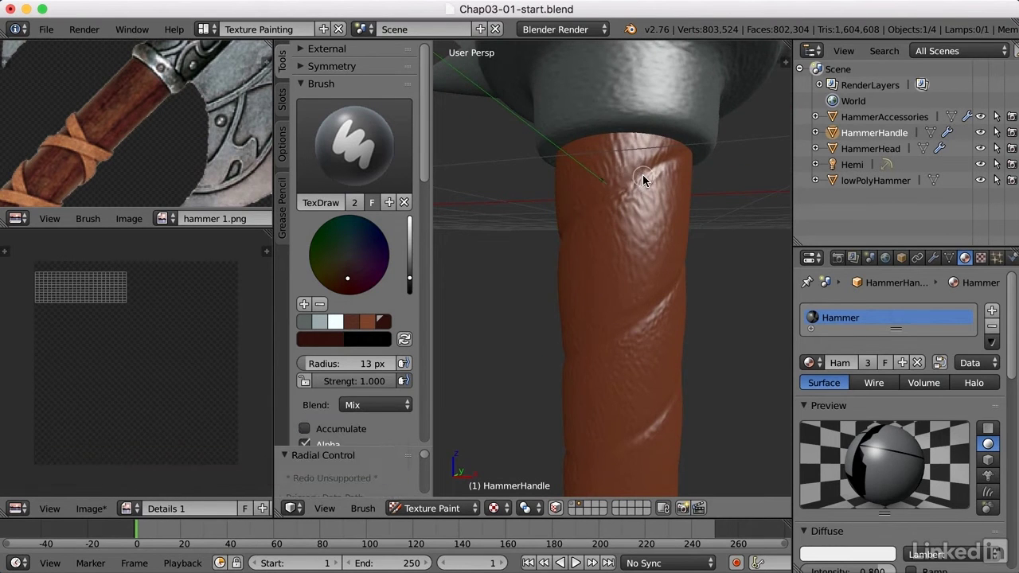
key("shift+f")
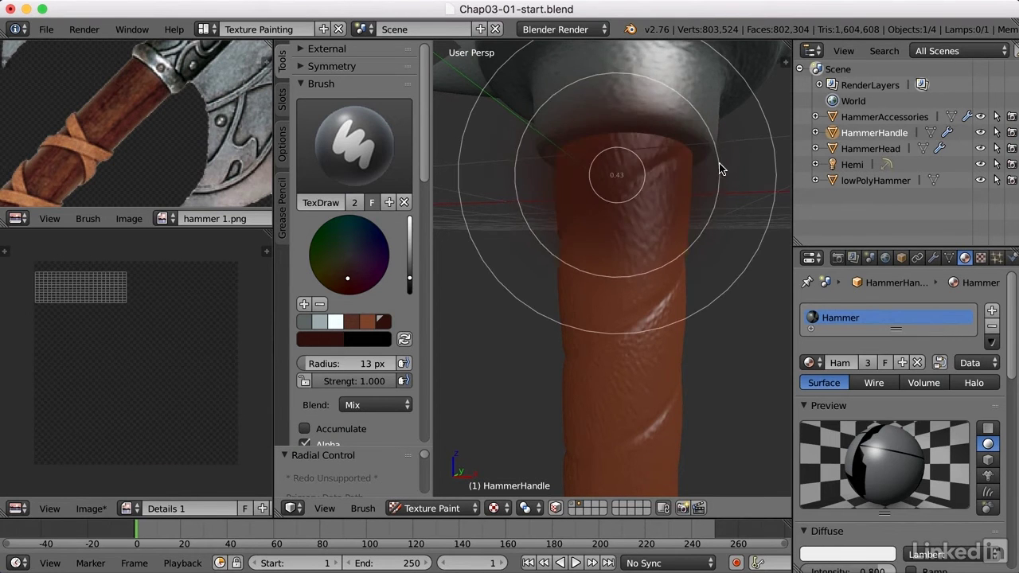
left_click(679, 165)
- Paint dark brown strokes along the groove on the upper handle
left_click_drag(598, 188, 673, 160)
mouse_move(584, 234)
middle_mouse_down()
mouse_move(564, 285)
mouse_move(643, 241)
middle_mouse_up()
left_click_drag(664, 216, 586, 244)
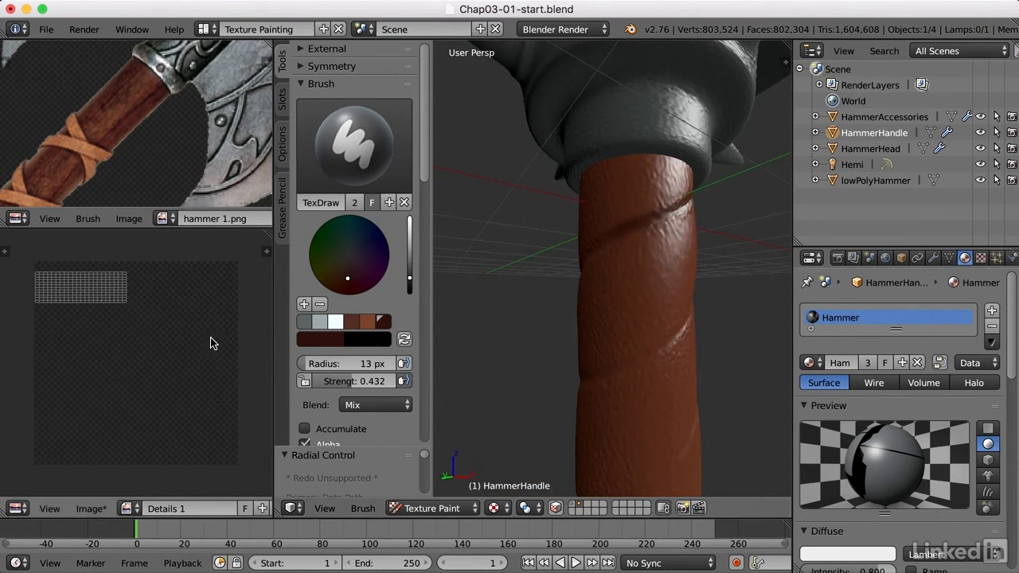
scroll(199, 334, "up", 4)
middle_click_drag(195, 345, 206, 315)
scroll(205, 316, "up", 3)
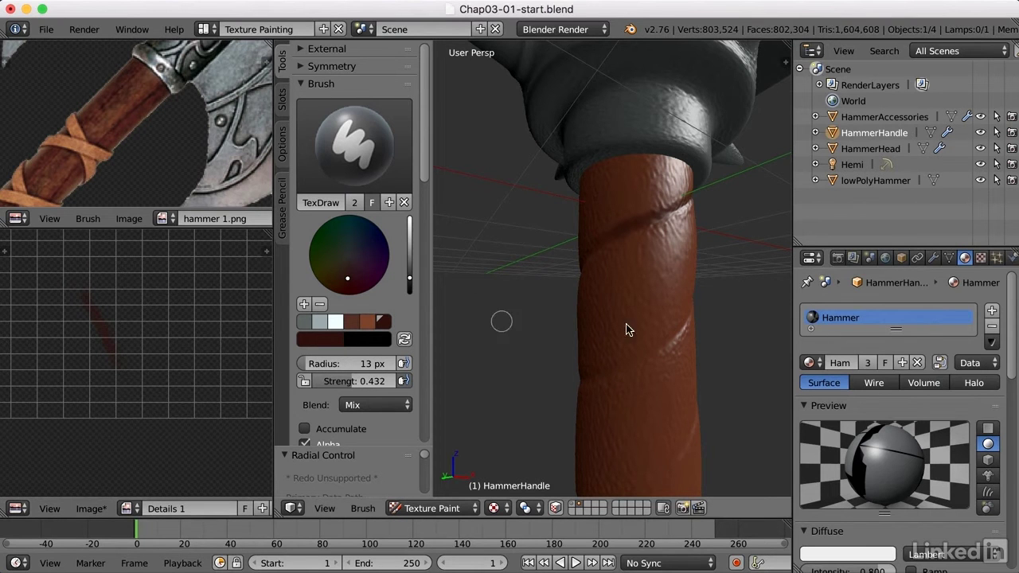
- Darken the diagonal groove near the handle top, then restore brush strength to 1.000
middle_click_drag(557, 343, 613, 232)
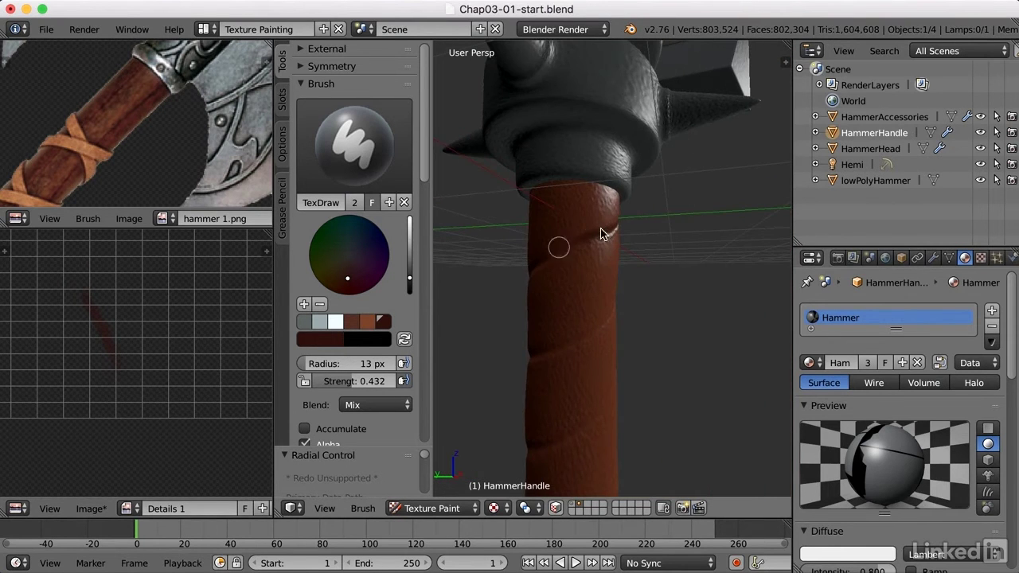
mouse_move(671, 279)
middle_mouse_down()
mouse_move(648, 292)
mouse_move(660, 239)
middle_mouse_up()
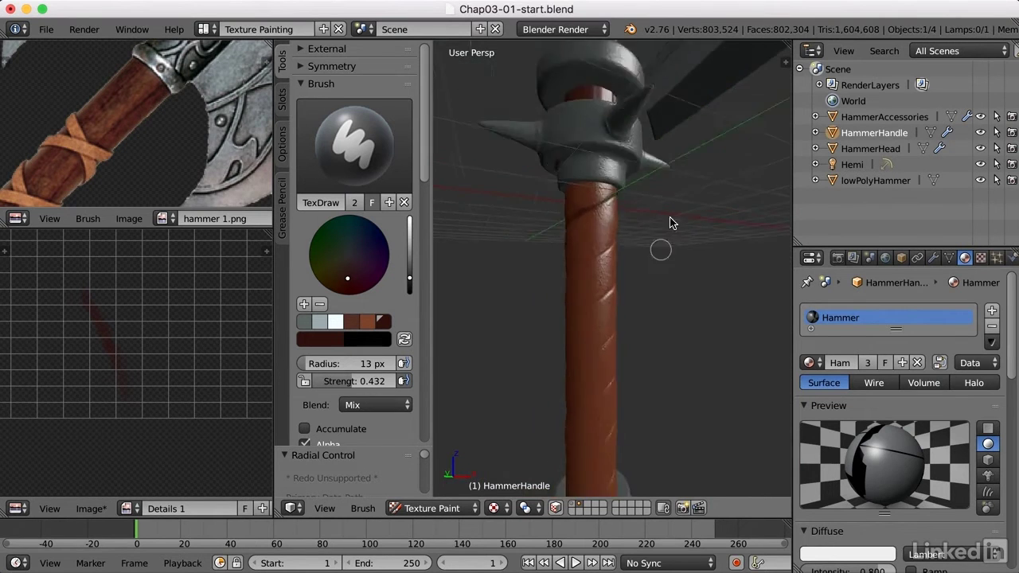
scroll(636, 231, "up", 3)
left_click_drag(523, 163, 615, 120)
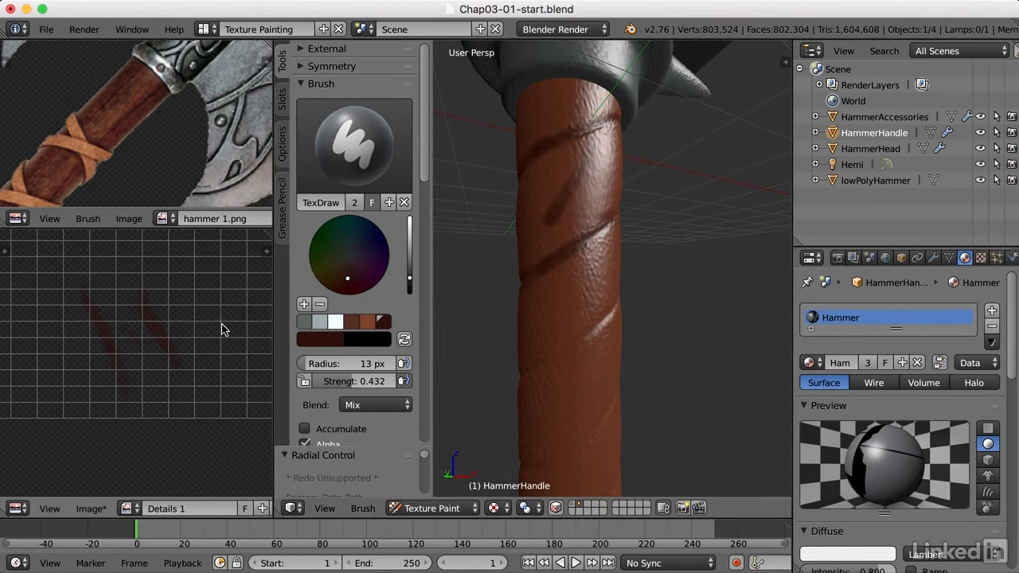
scroll(160, 252, "up", 3)
scroll(167, 287, "up", 2)
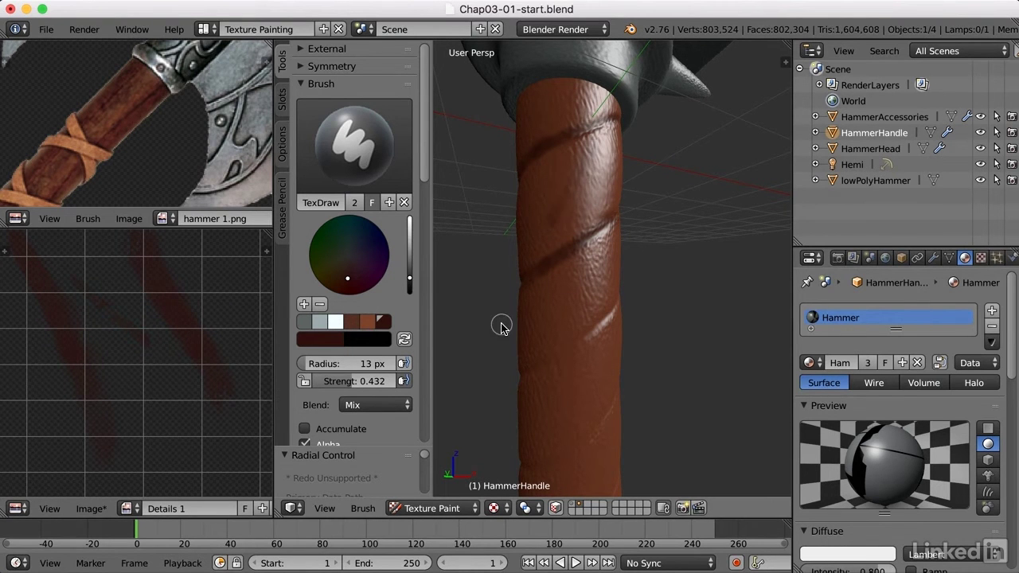
left_click_drag(350, 381, 406, 380)
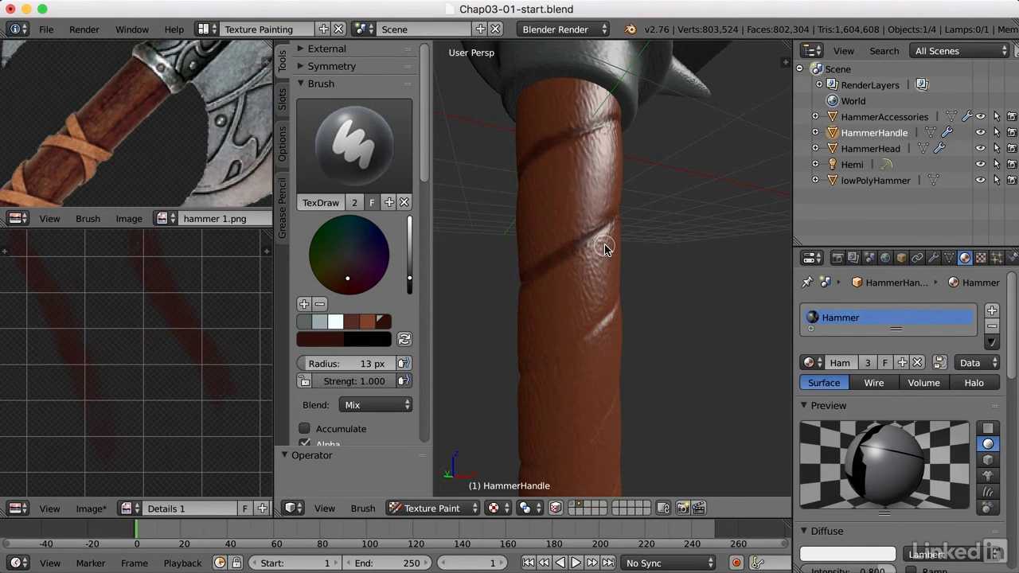
left_click(374, 405)
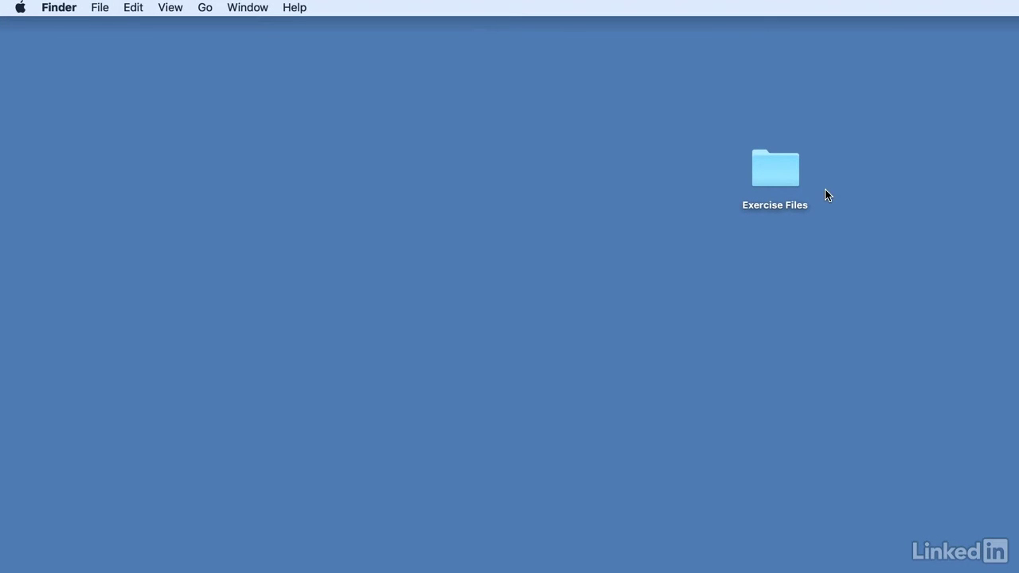
- Open the Exercise Files folder, then its Blender Scenes subfolder in Finder
double_click(786, 173)
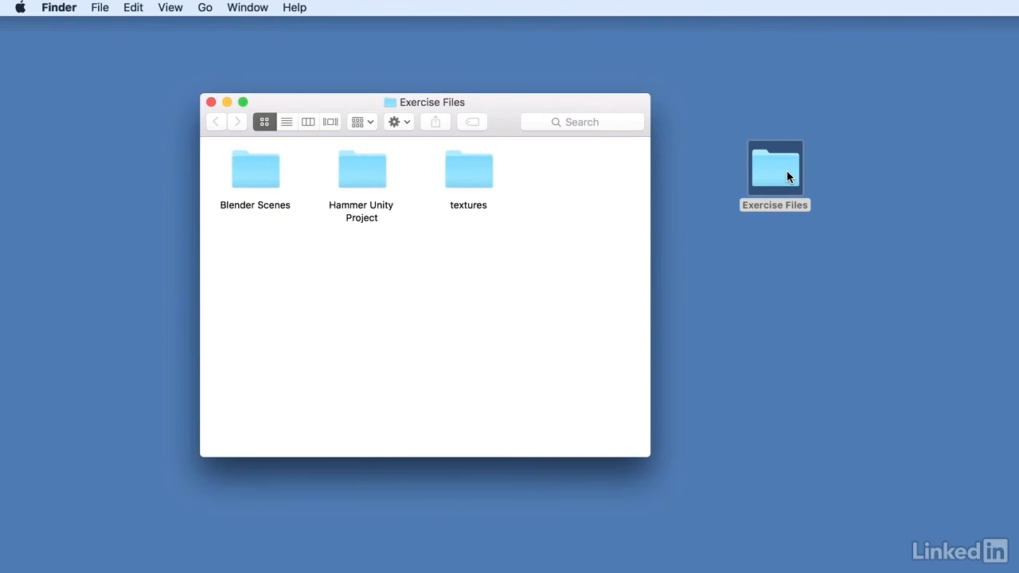
double_click(256, 169)
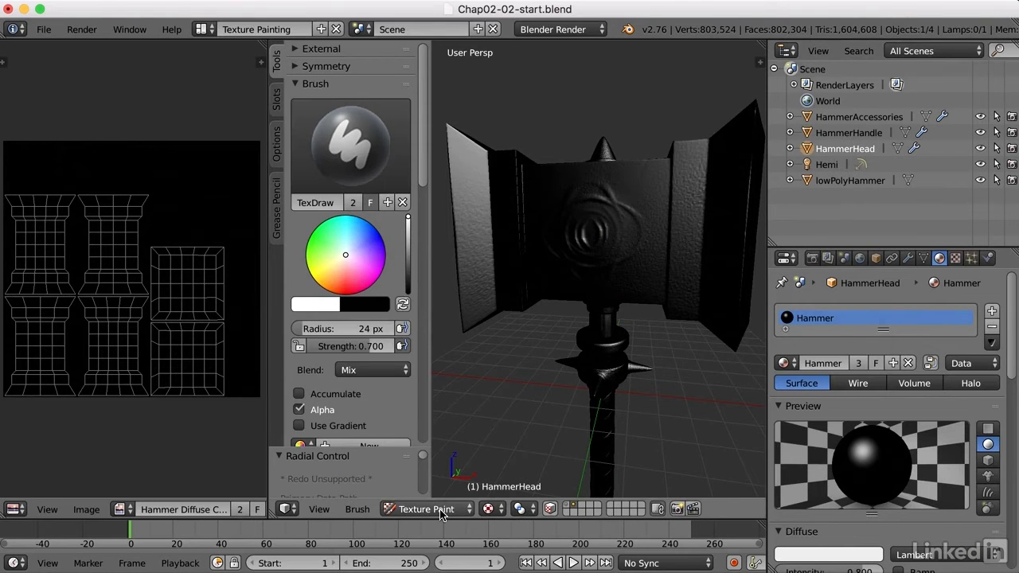
- Try a white test stroke on the hammer head, undo it, and save the Blender file
left_click_drag(653, 191, 551, 278)
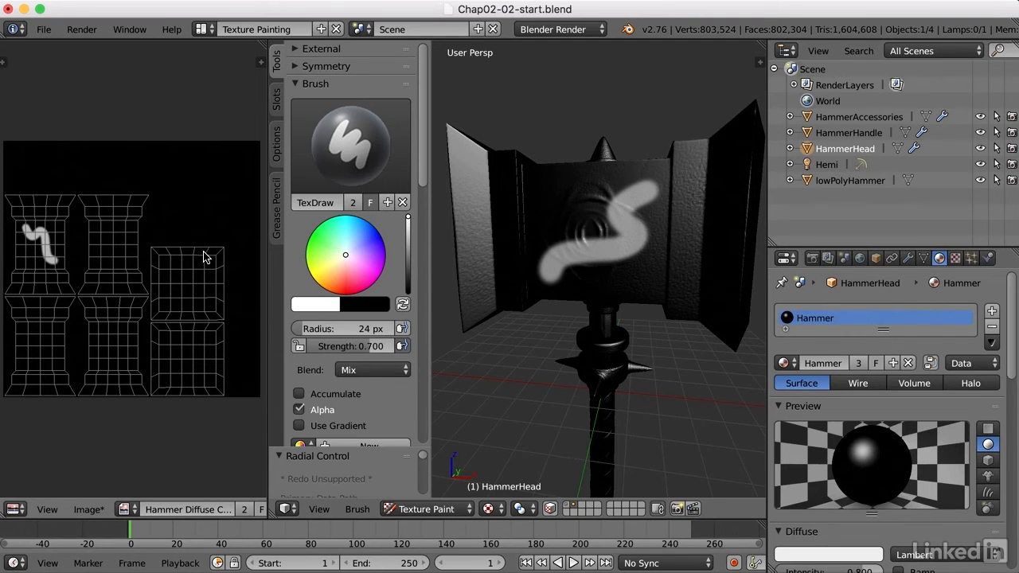
key("ctrl+z")
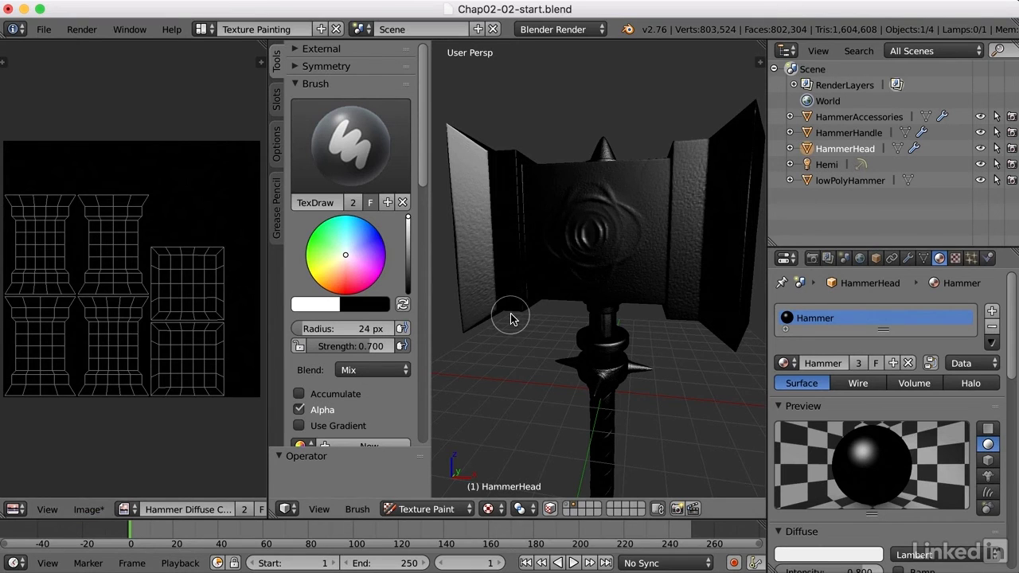
left_click(44, 28)
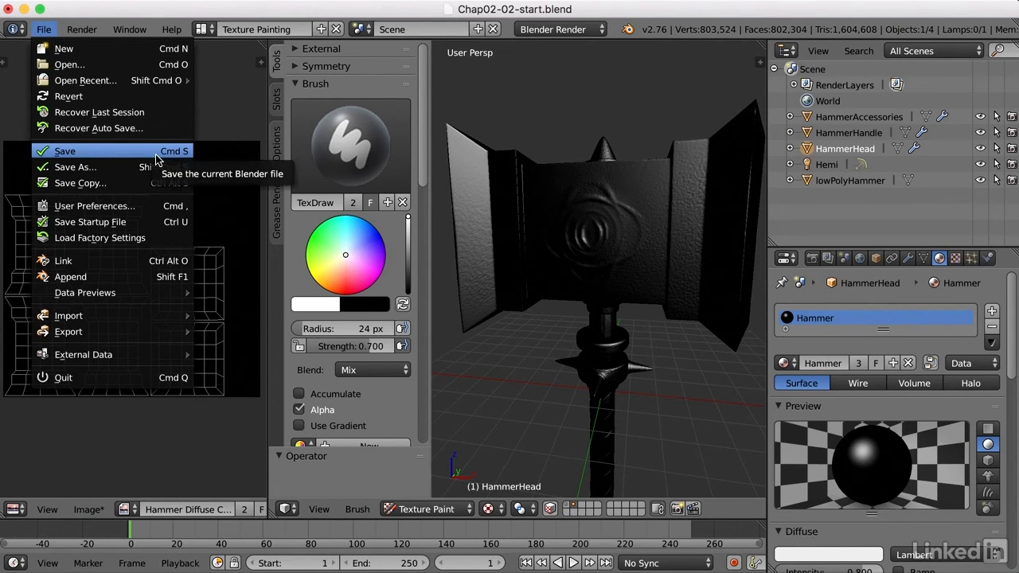
left_click(156, 159)
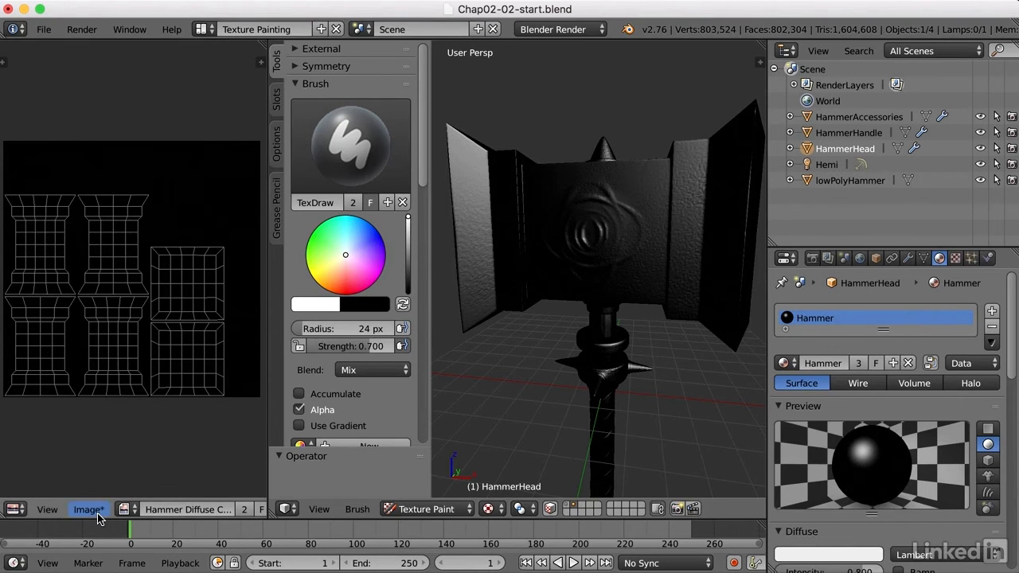
left_click(89, 510)
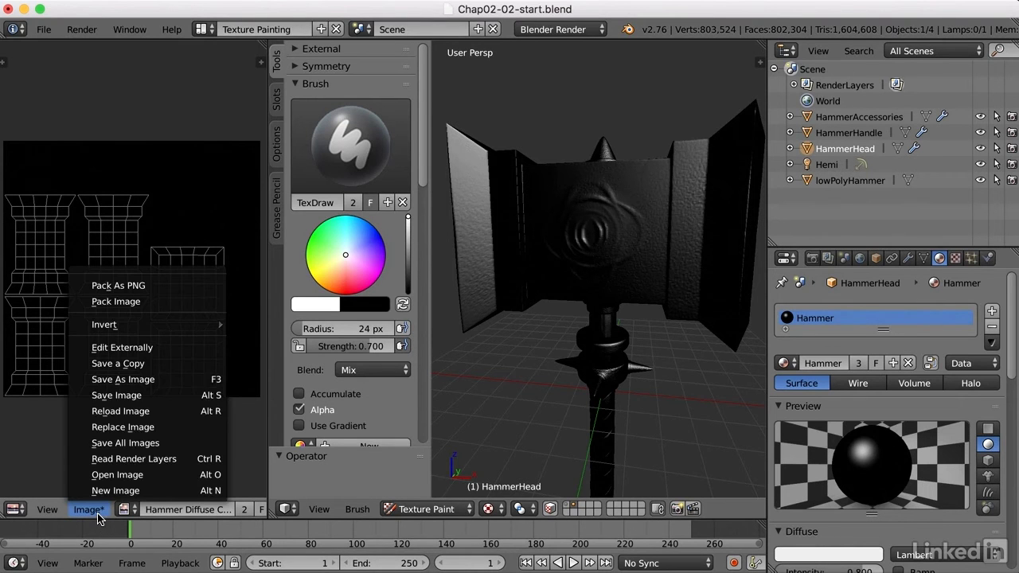
- Save the Hammer Diffuse texture image to disk with Image > Save Image
left_click(185, 395)
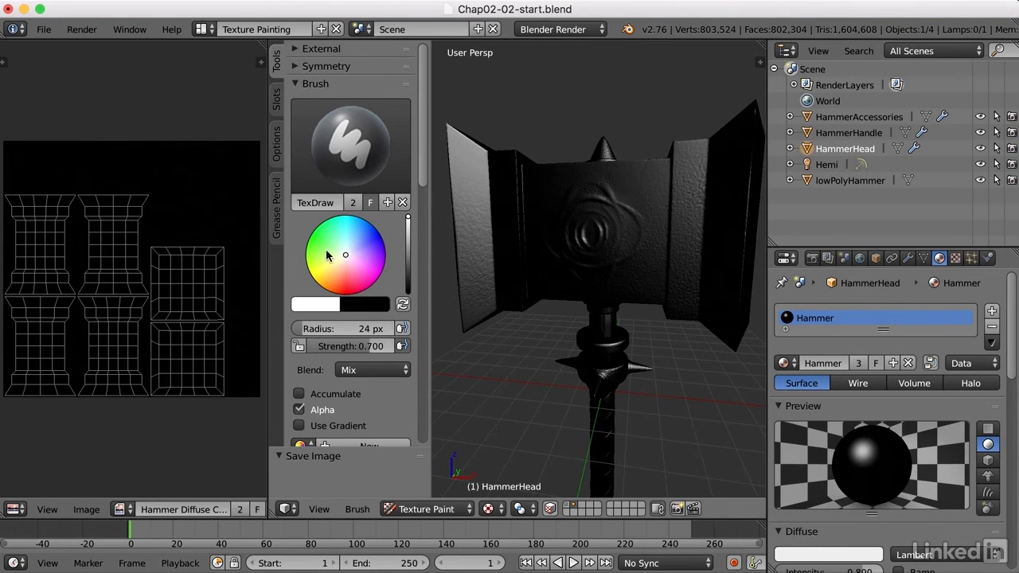
- Give the brush a peach colour and bring its radius down to 41 px
left_click_drag(347, 259, 337, 273)
left_click(362, 333)
type("280")
key("Return")
mouse_move(363, 329)
left_mouse_down()
mouse_move(323, 329)
mouse_move(355, 346)
left_mouse_up()
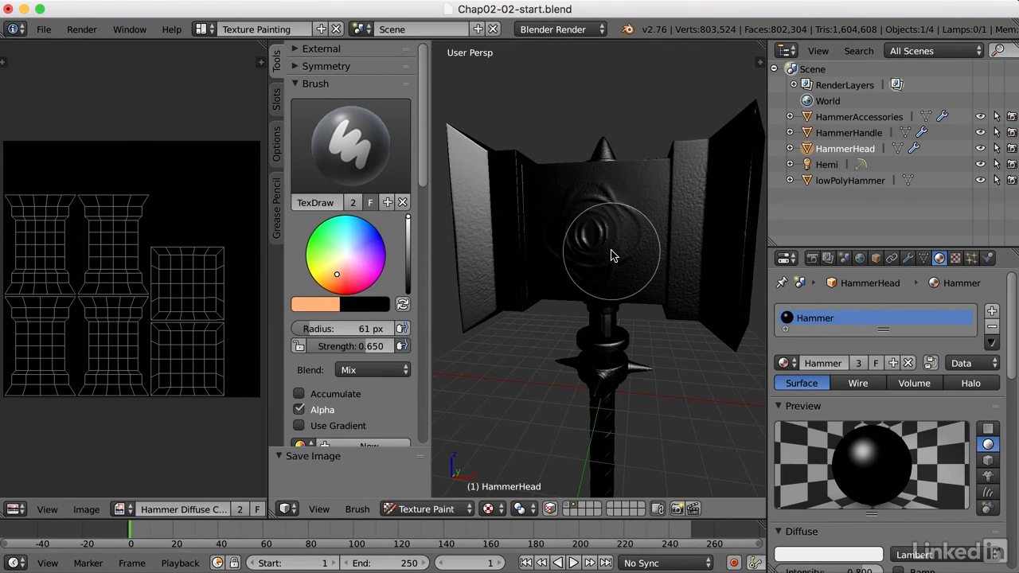
key("f")
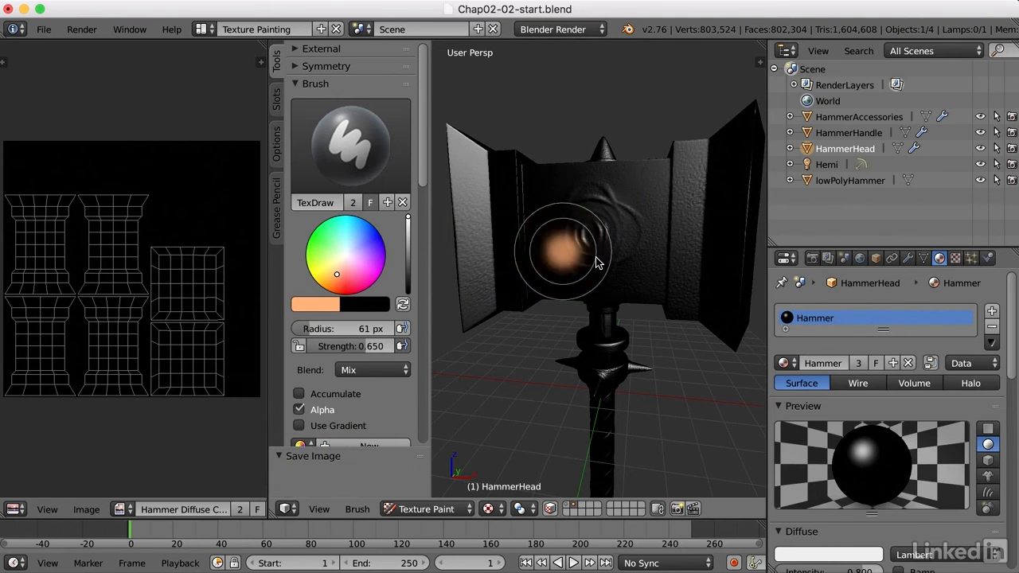
left_click(599, 262)
key("shift+f")
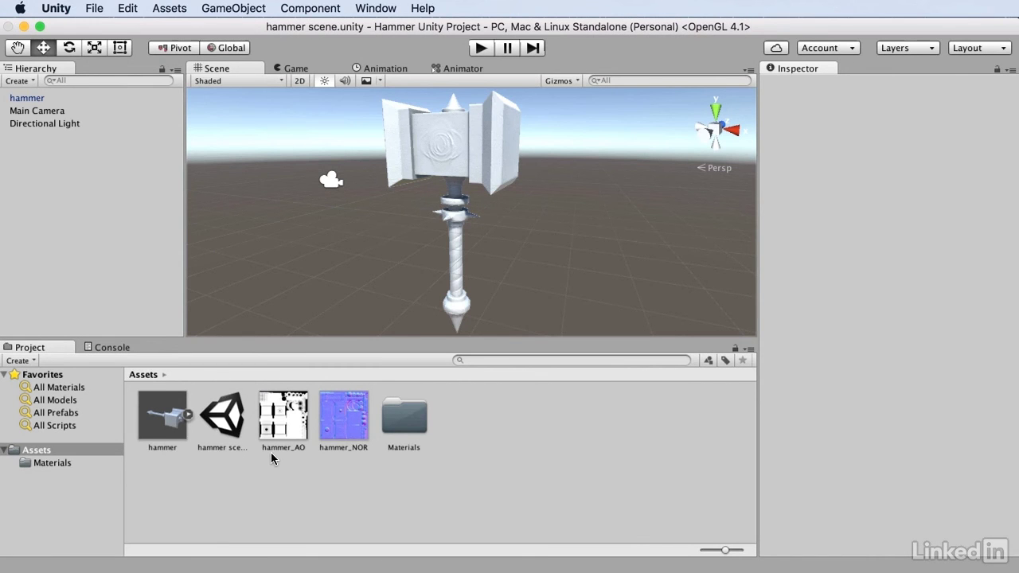
- Import Hammer_COL.png from Finder into the Unity project assets
left_click(1013, 462)
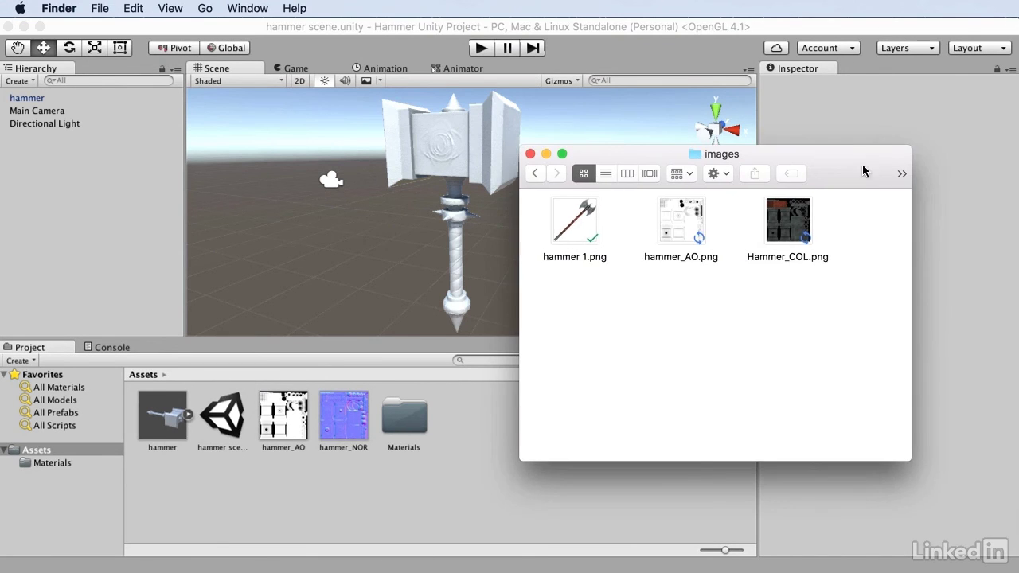
left_click_drag(862, 171, 894, 132)
left_click_drag(820, 185, 474, 476)
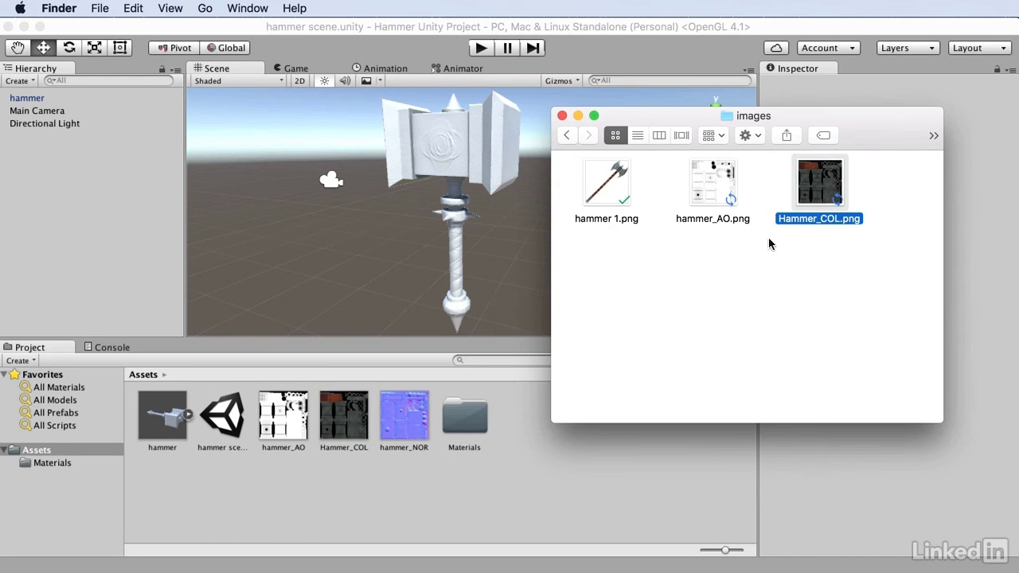
- Apply Hammer_COL as the albedo texture of the hammer's material
left_click(579, 115)
left_click(476, 161)
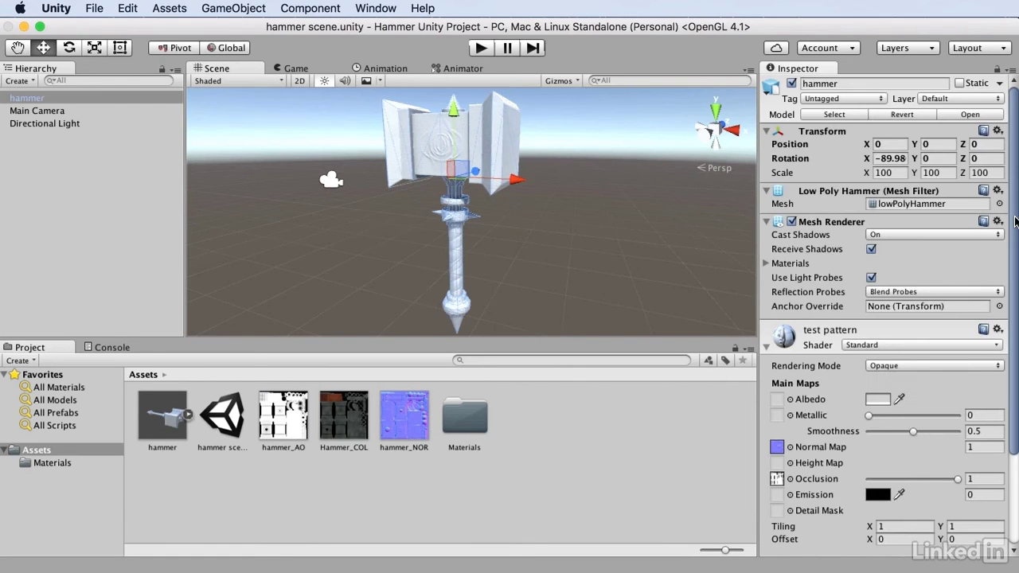
scroll(1015, 222, "down", 5)
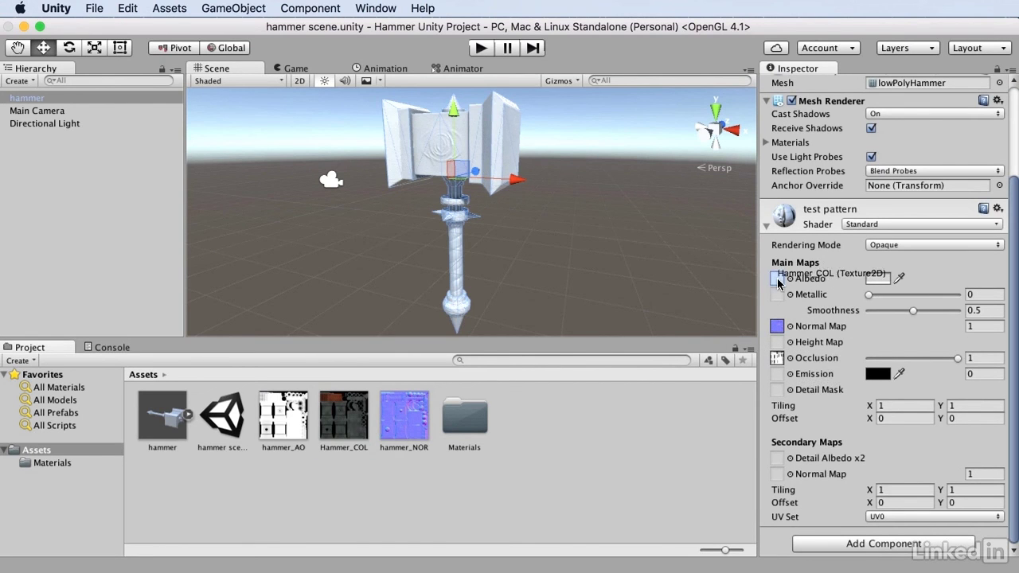
left_click_drag(343, 424, 777, 277)
left_click(621, 196)
mouse_move(619, 196)
left_mouse_down("alt")
mouse_move(567, 199)
mouse_move(638, 195)
left_mouse_up("alt")
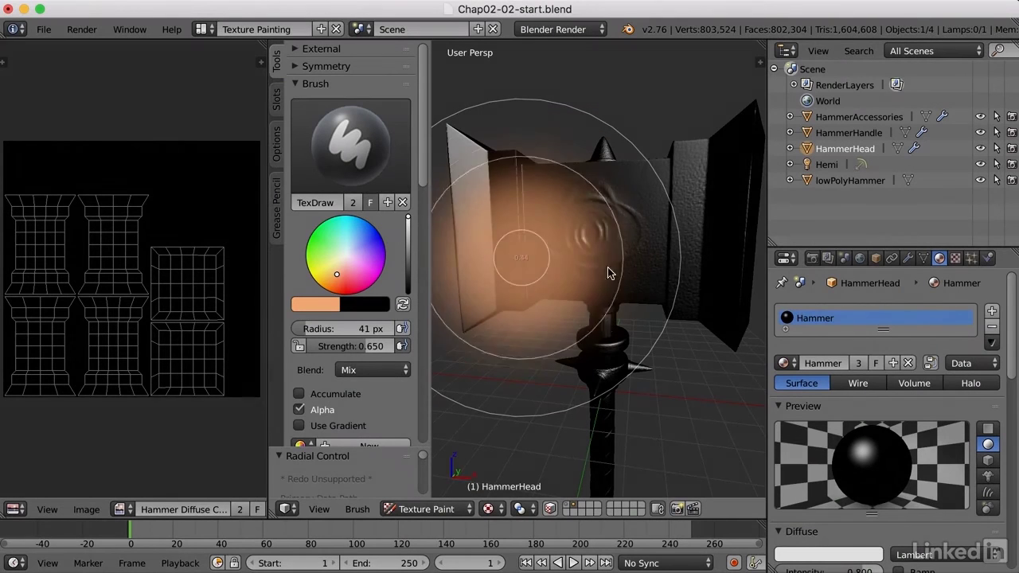
- At full strength, paint an orange test stroke on the hammer head, then undo it
left_click(544, 270)
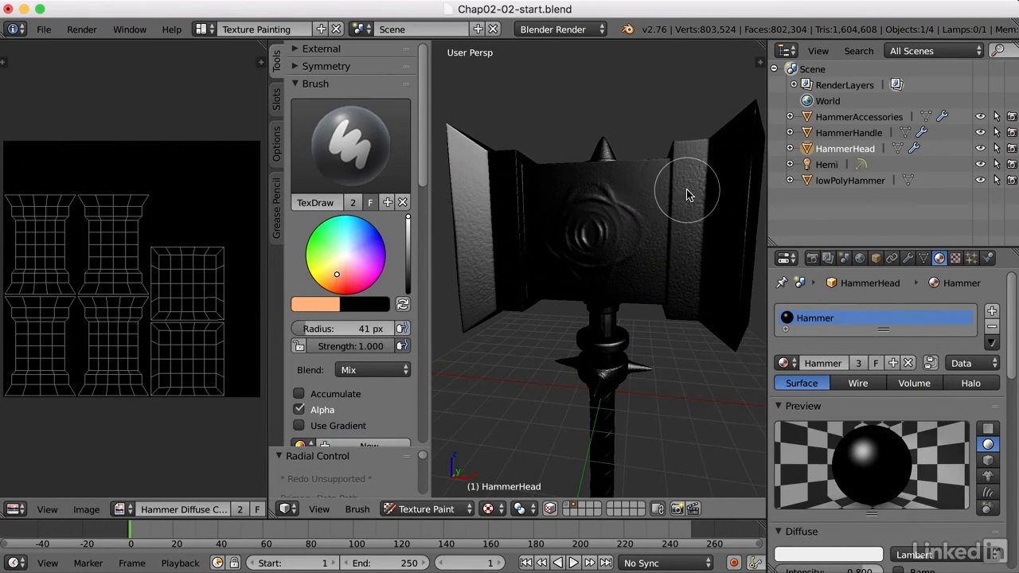
left_click_drag(686, 189, 573, 231)
mouse_move(644, 236)
middle_mouse_down()
mouse_move(676, 257)
mouse_move(574, 257)
mouse_move(649, 217)
middle_mouse_up()
left_click_drag(648, 217, 572, 235)
mouse_move(572, 235)
middle_mouse_down()
mouse_move(557, 239)
mouse_move(627, 240)
middle_mouse_up()
key("ctrl+z")
key("ctrl+z")
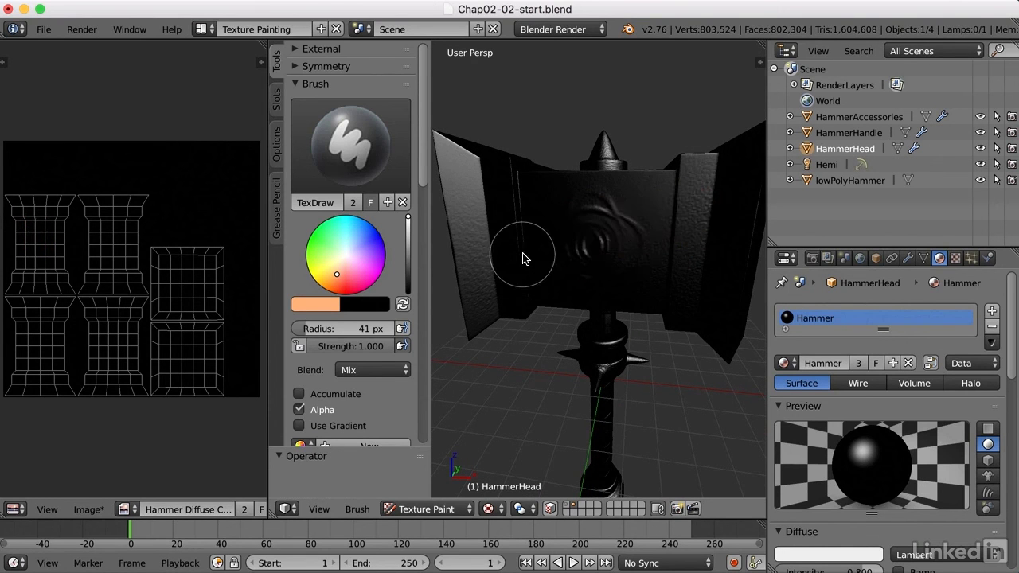
- Change the brush colour from white down to mid grey
left_click_drag(336, 273, 345, 258)
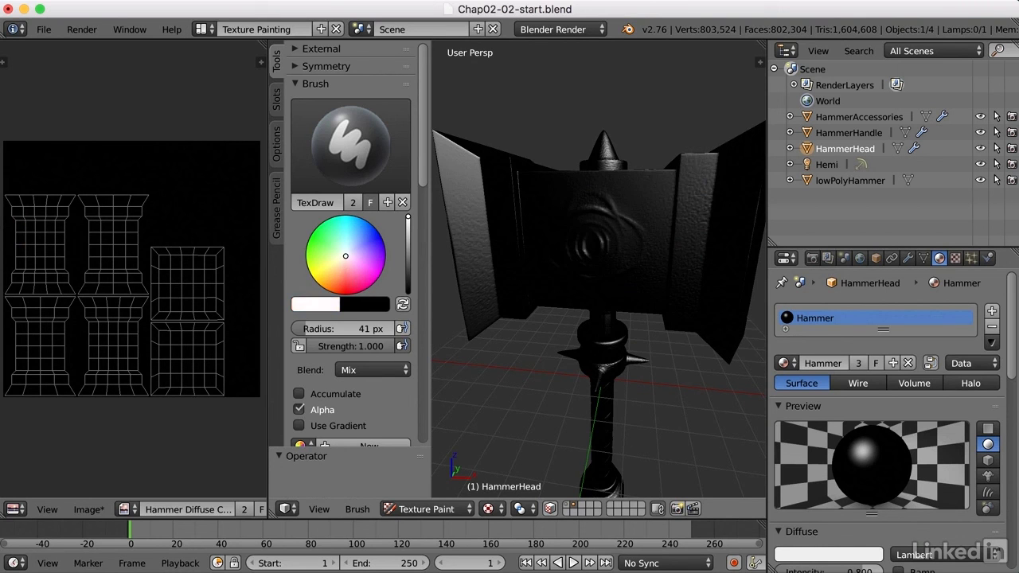
left_click_drag(408, 217, 408, 250)
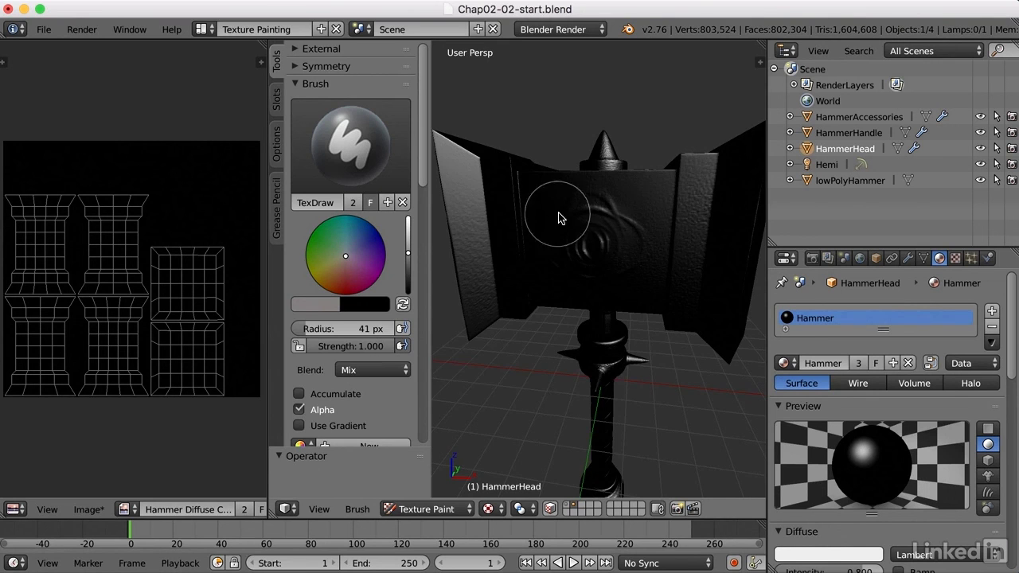
middle_click_drag(558, 230, 629, 318)
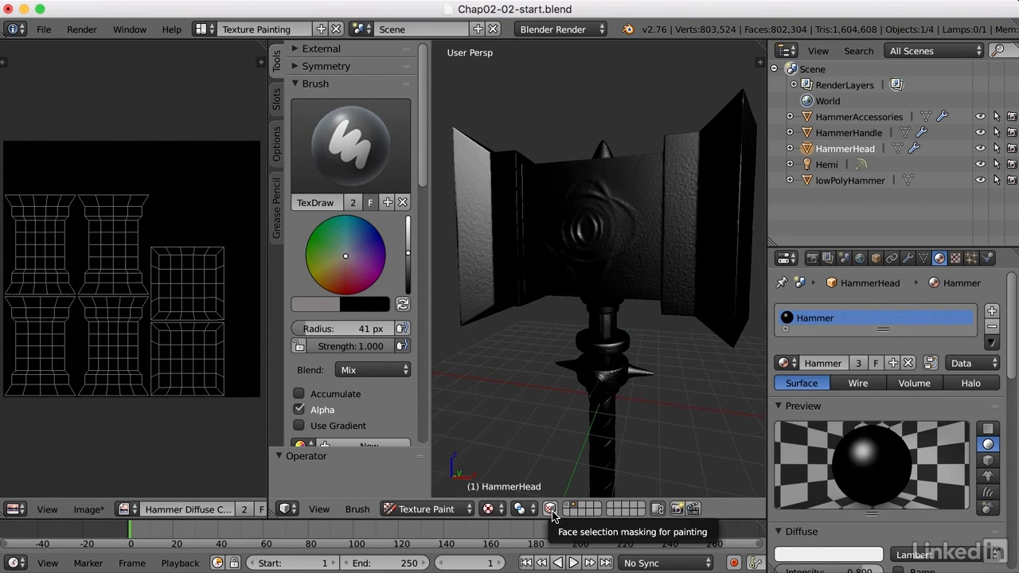
- Enable face selection masking, select one hammer head face, and set brush radius to 16 px
left_click(551, 510)
mouse_move(660, 403)
middle_mouse_down()
mouse_move(592, 409)
mouse_move(670, 406)
mouse_move(669, 384)
middle_mouse_up()
key("a")
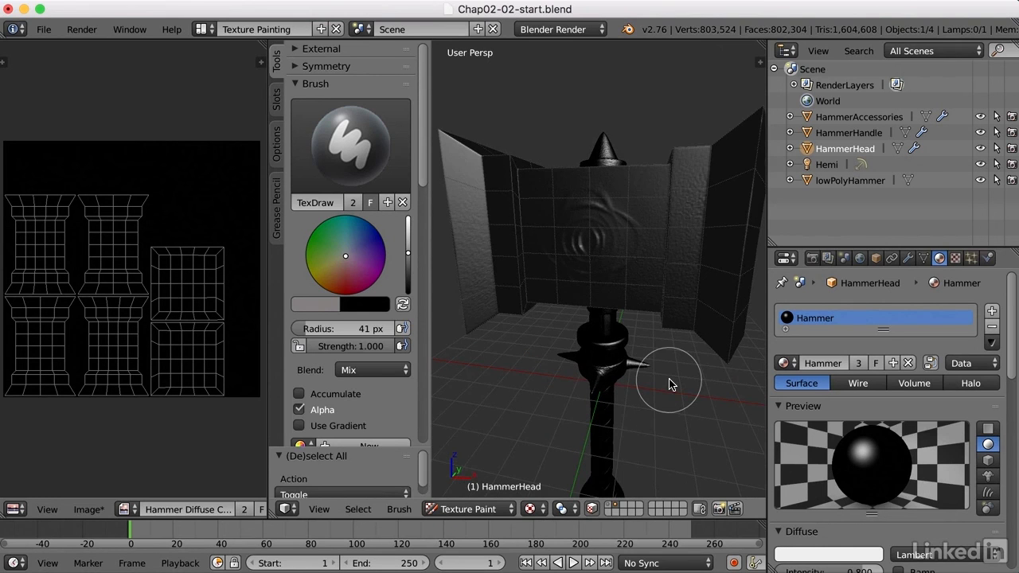
mouse_move(605, 232)
left_mouse_down()
mouse_move(630, 297)
mouse_move(643, 255)
mouse_move(630, 256)
mouse_move(635, 283)
mouse_move(604, 272)
mouse_move(544, 203)
left_mouse_up()
key("f")
left_click(651, 253)
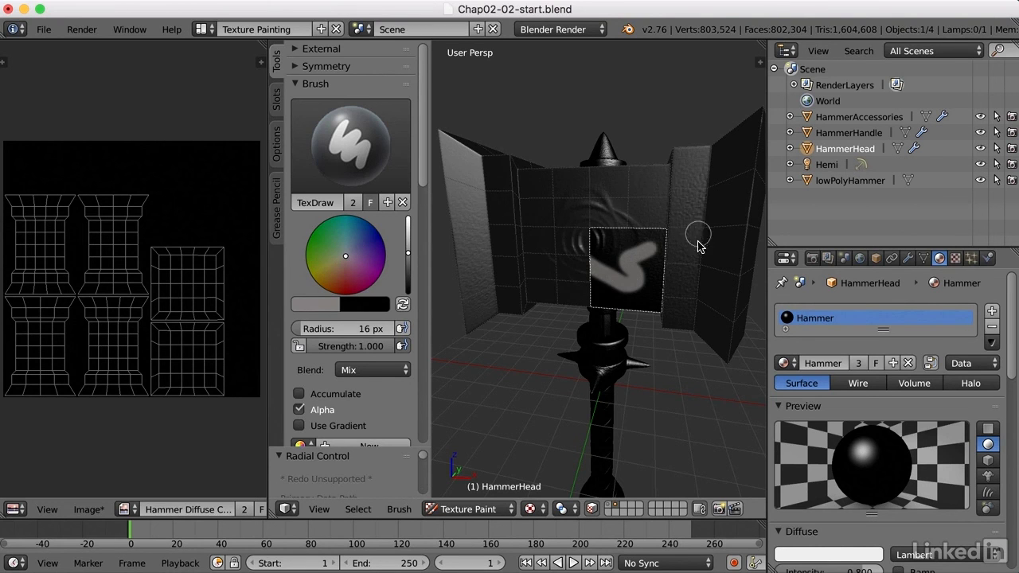
- Undo the grey trial stroke, deselect all faces, and select the linked faces instead
key("ctrl+z")
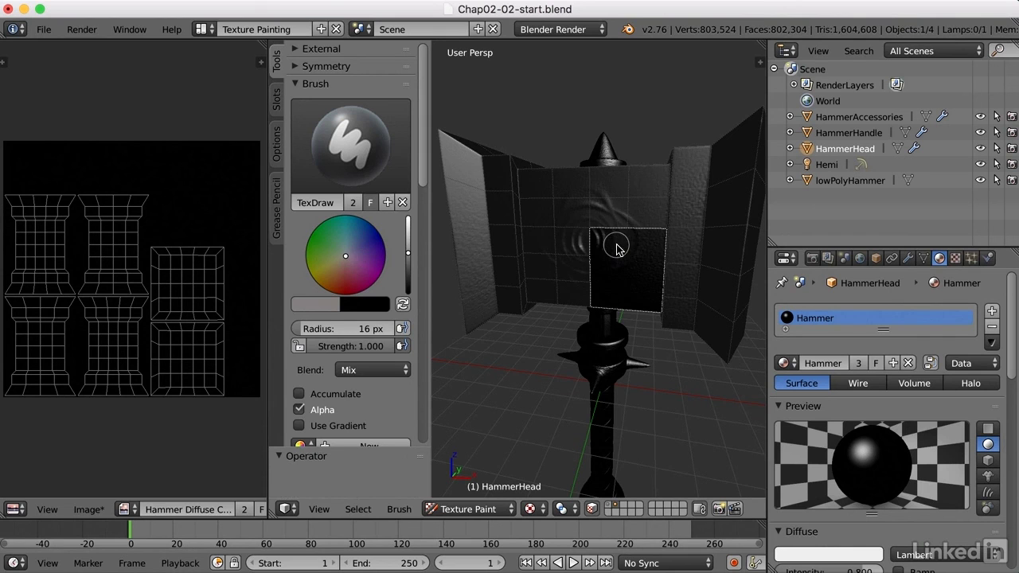
key("a")
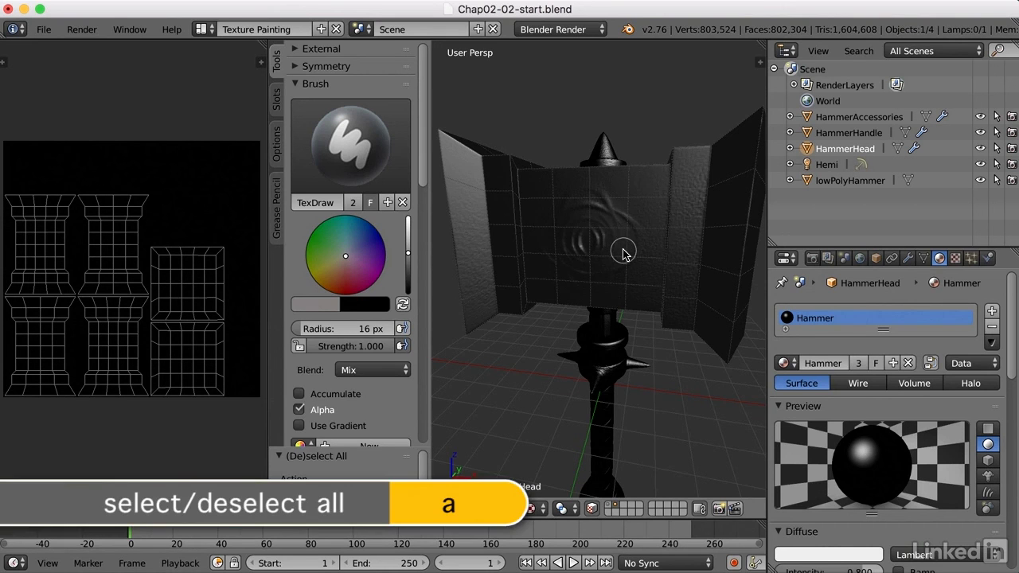
key("l")
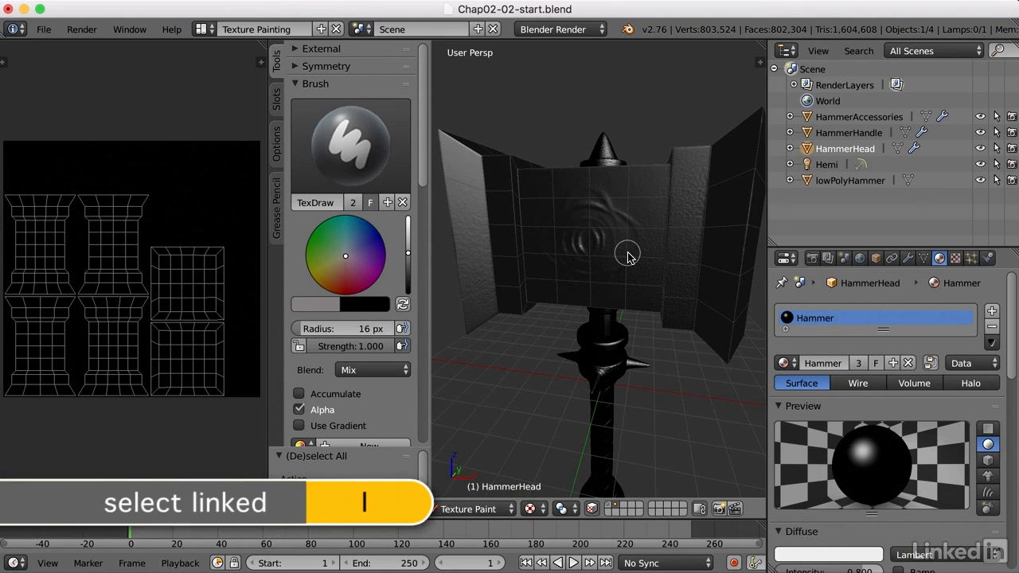
mouse_move(671, 265)
middle_mouse_down()
mouse_move(568, 266)
mouse_move(669, 267)
middle_mouse_up()
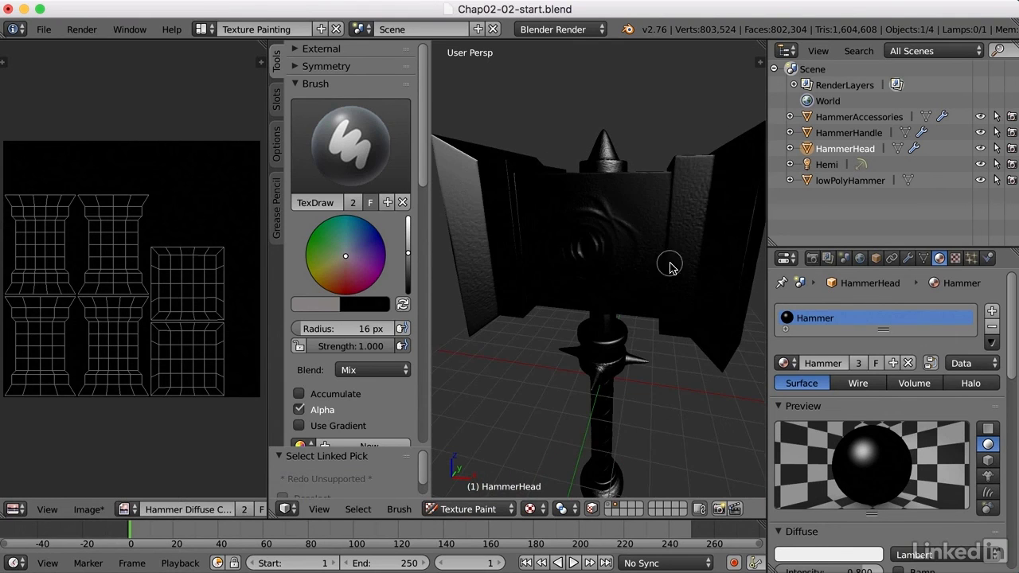
left_click(358, 148)
- Flood the hammer head texture with grey using the Fill brush at 1.000 strength
left_click(393, 234)
left_click_drag(407, 218, 407, 262)
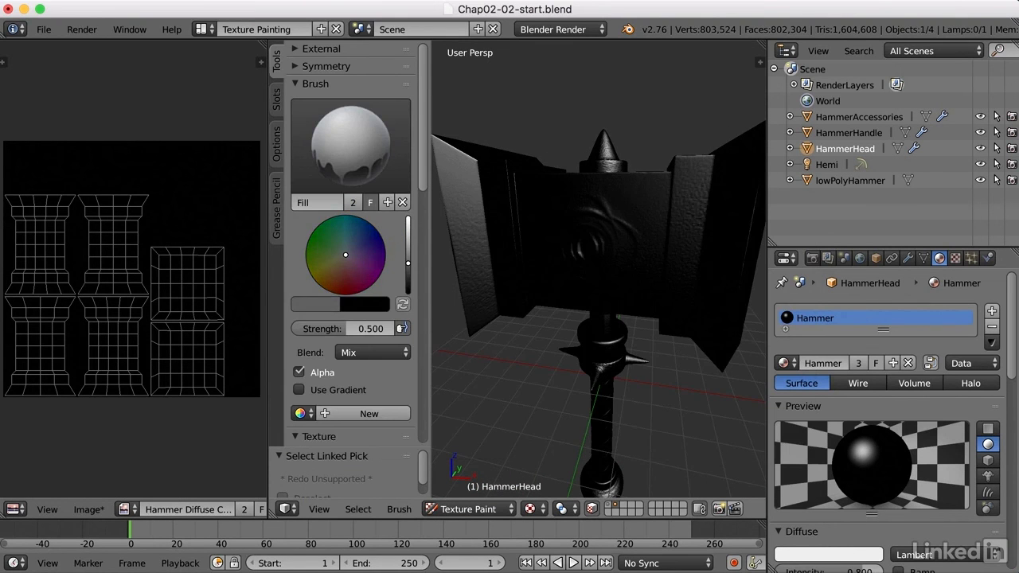
left_click_drag(358, 328, 414, 328)
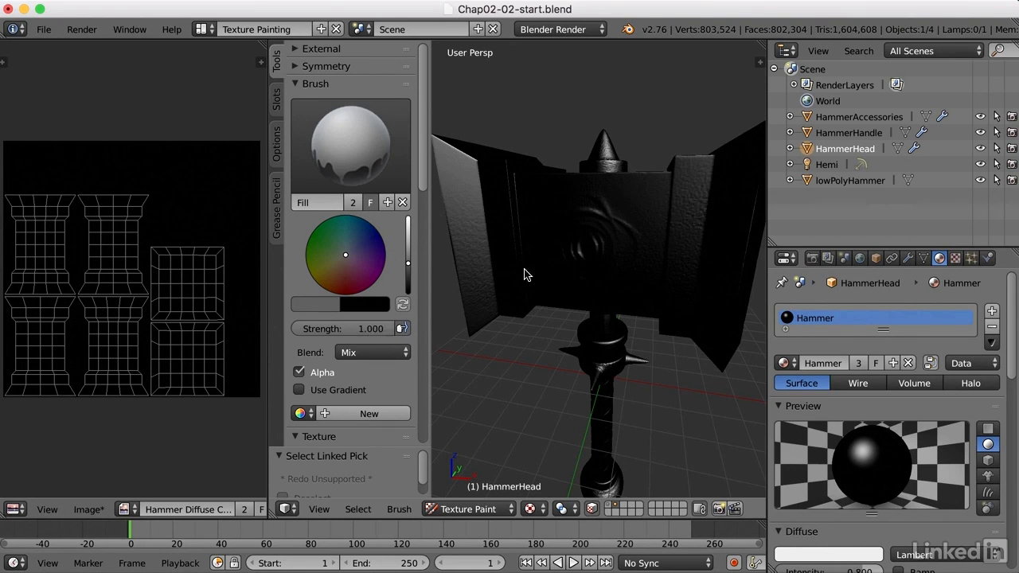
left_click(599, 244)
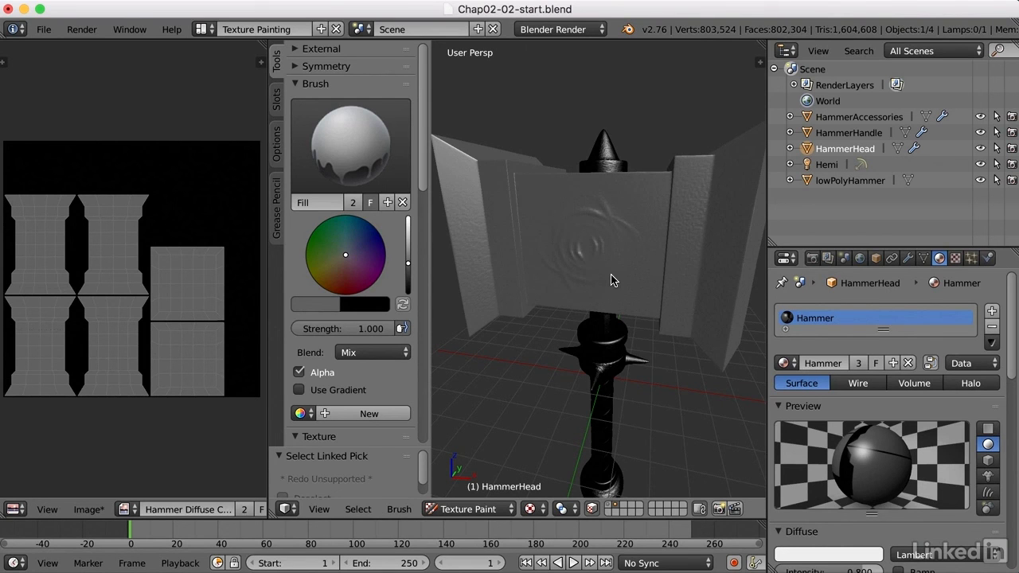
left_click(344, 155)
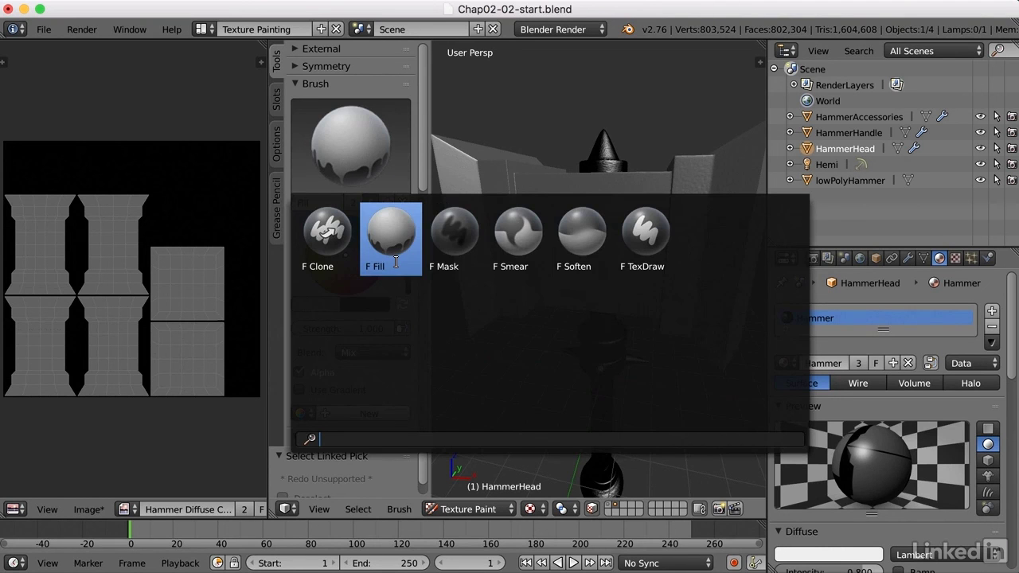